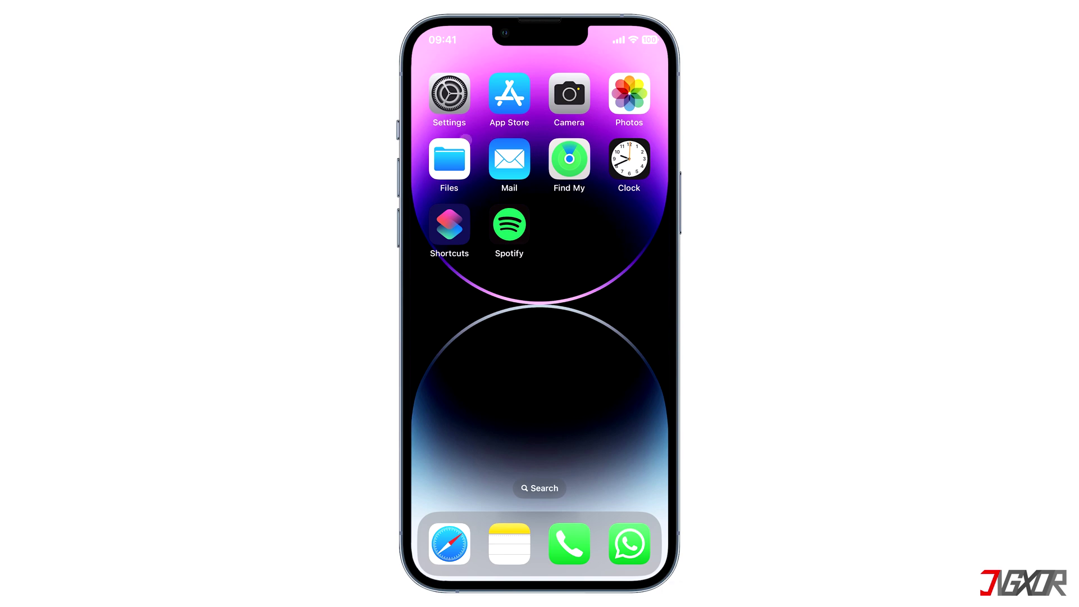
On the iPhone, check that Developer Mode is on under Privacy & Security.
left_click(461, 118)
left_click_drag(520, 477, 548, 270)
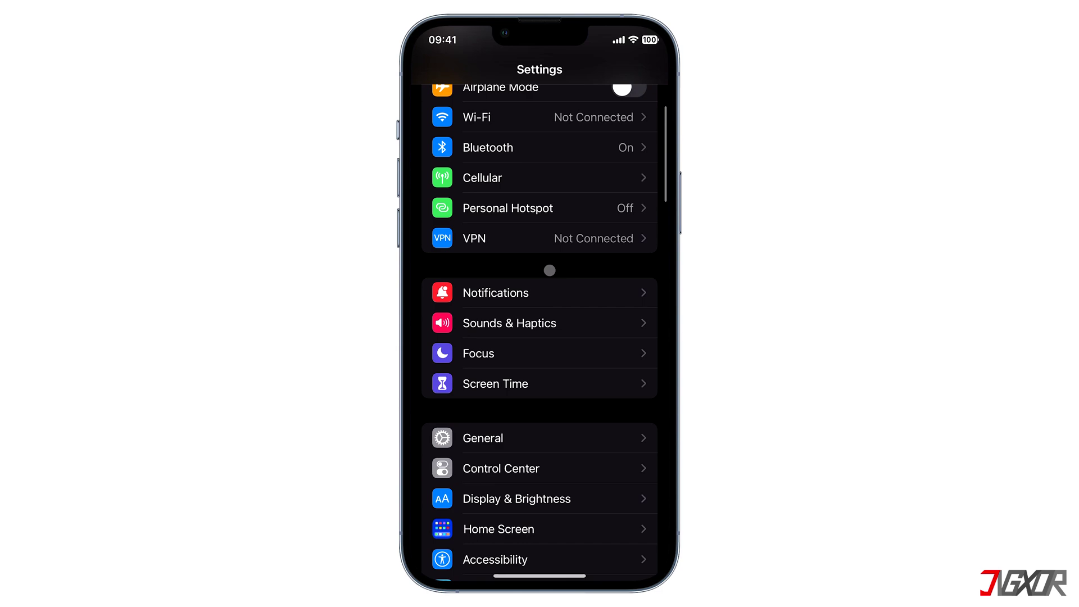
left_click(525, 419)
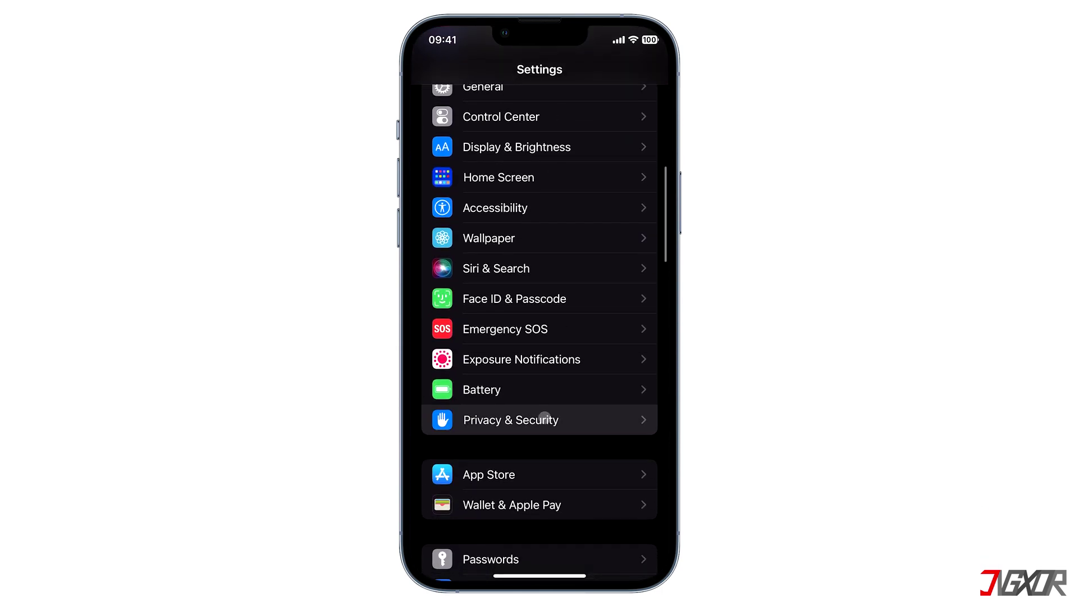
left_click_drag(526, 509, 578, 216)
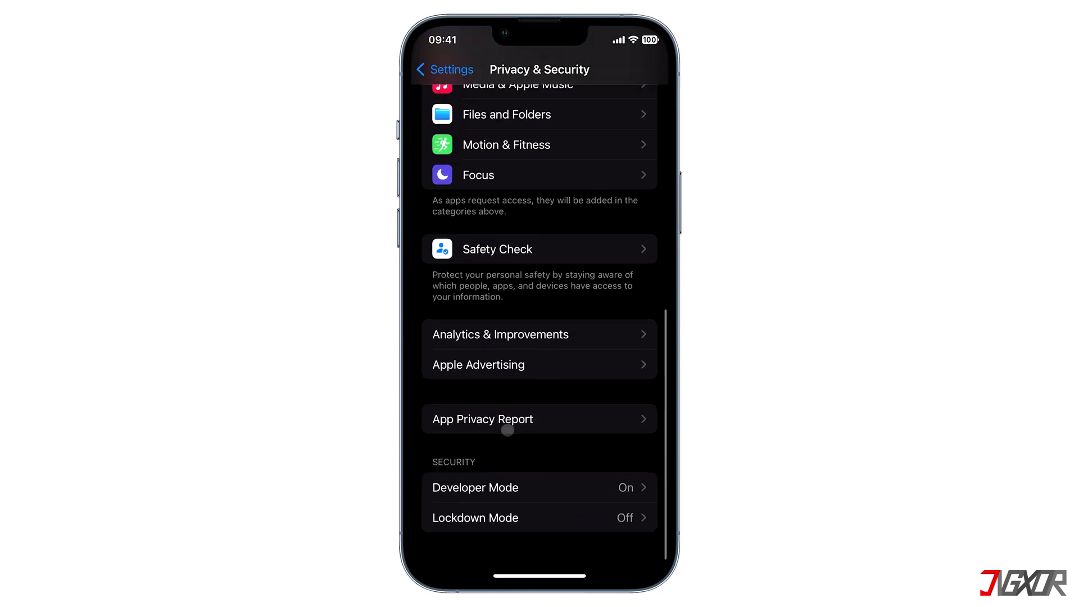
left_click(543, 492)
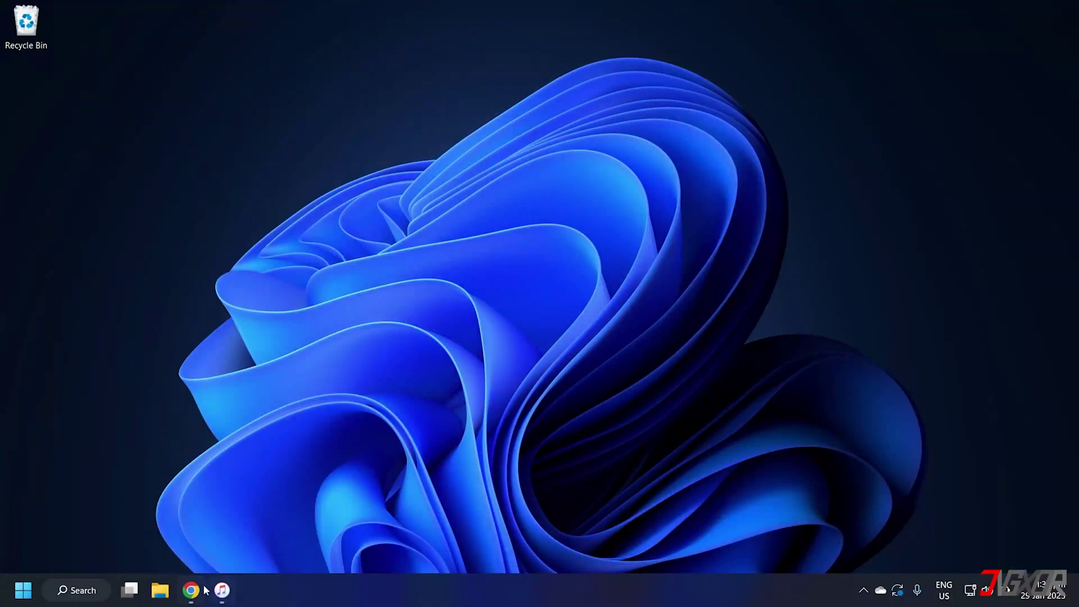
Download AltServer for Windows (altinstaller.zip) from altstore.io in Chrome.
left_click(205, 590)
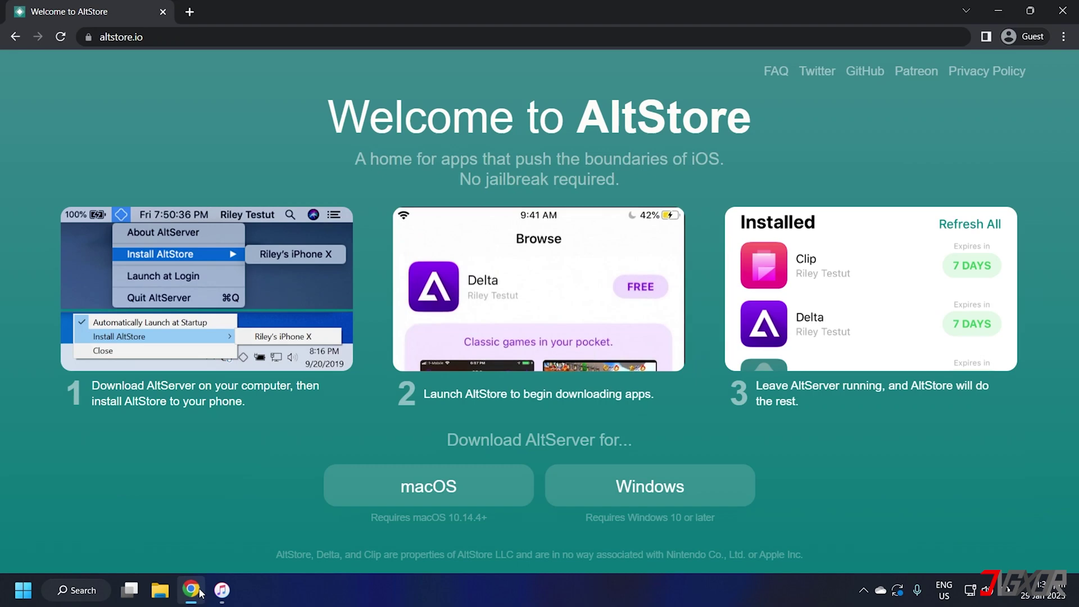
left_click_drag(576, 117, 748, 118)
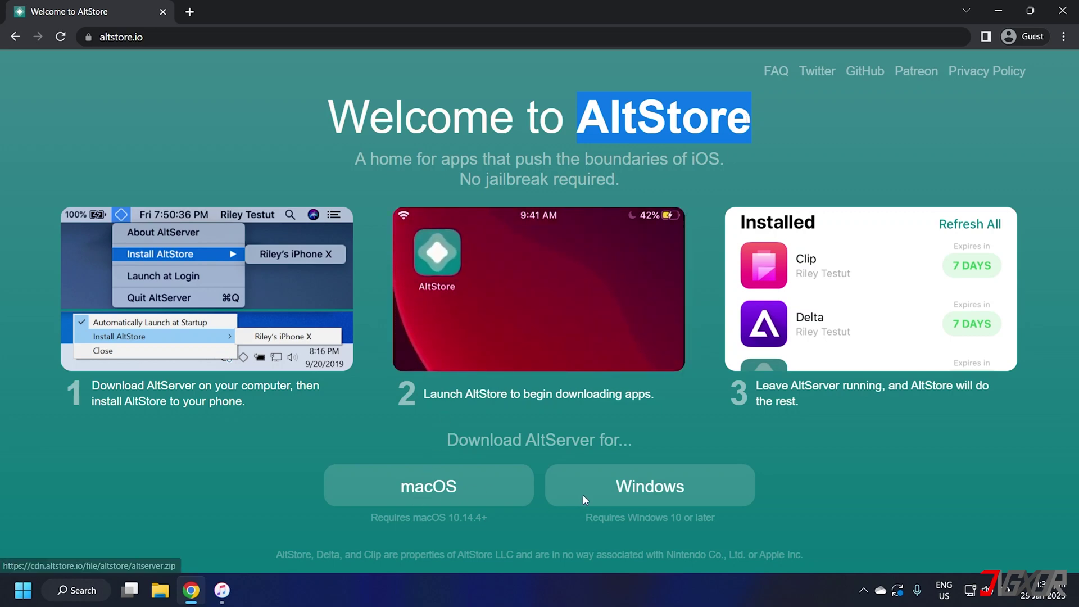
left_click(634, 495)
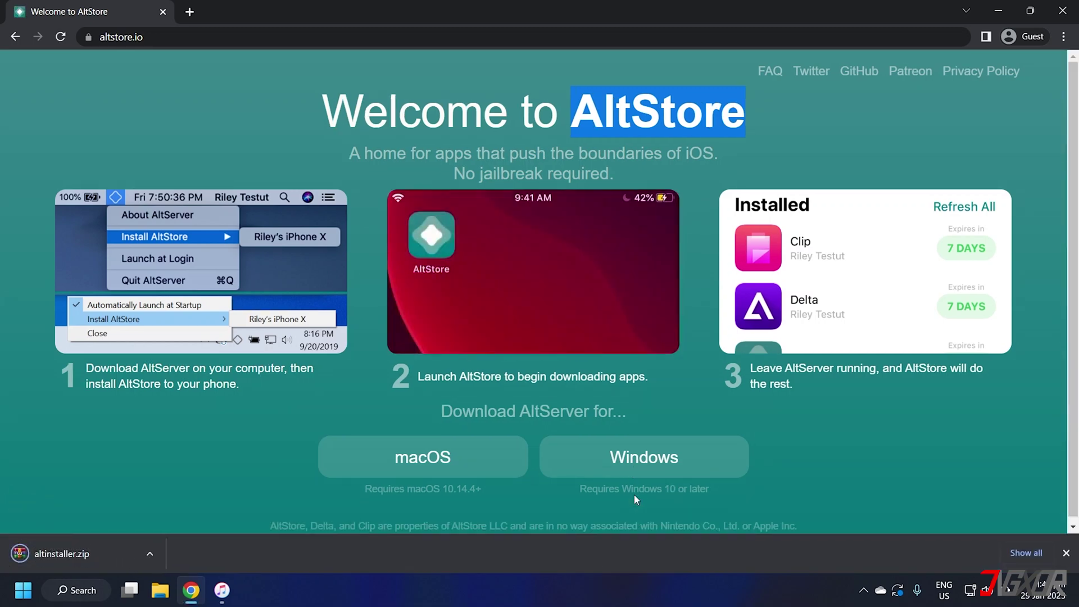
left_click(150, 553)
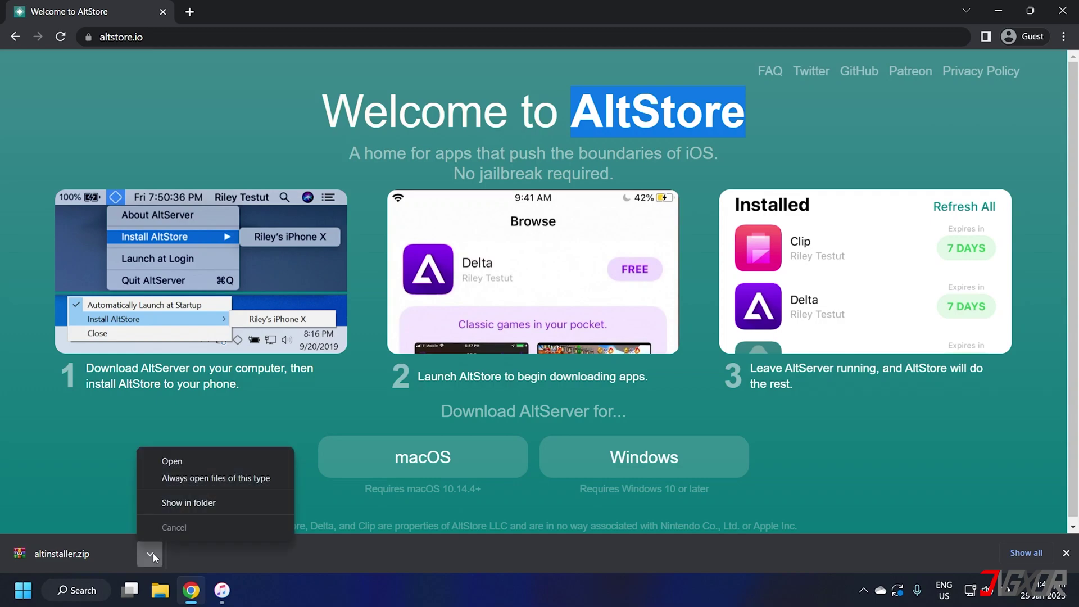
Extract altinstaller.zip into an altinstaller folder and run the setup program inside.
left_click(190, 503)
right_click(185, 138)
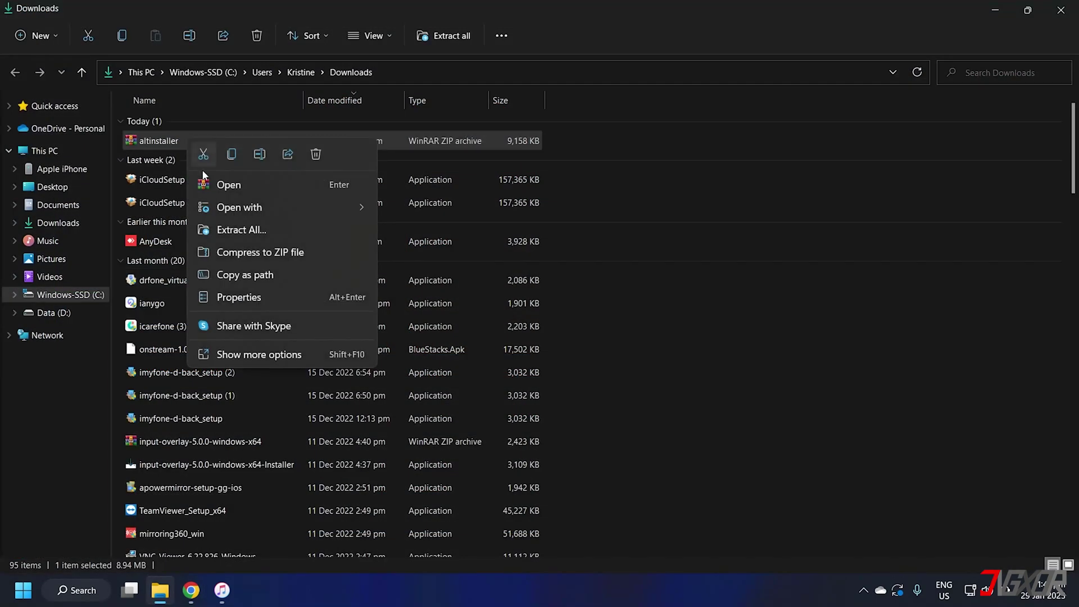
left_click(238, 229)
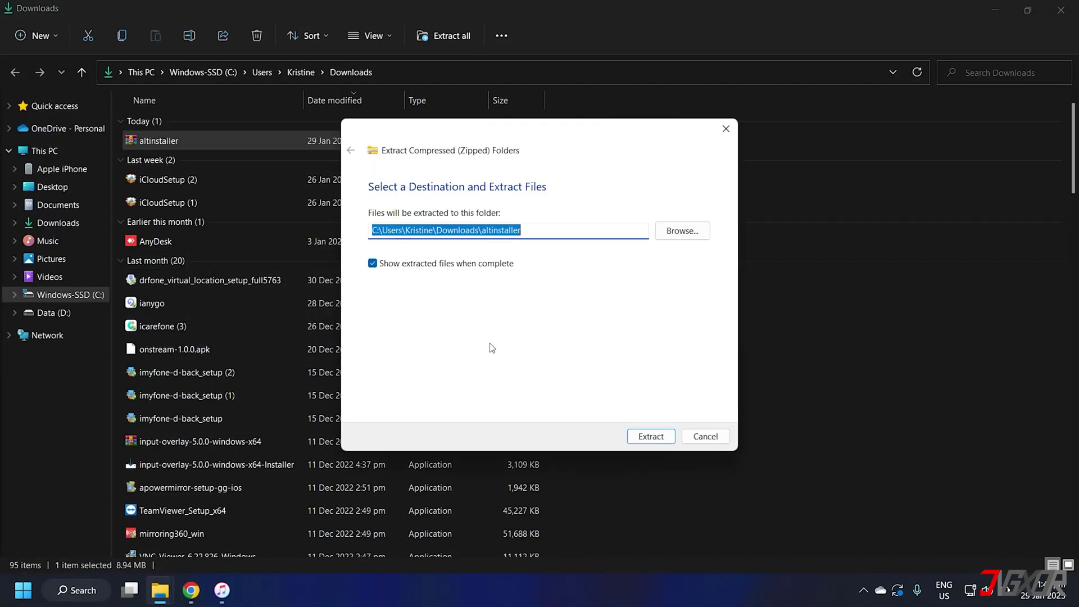
left_click(648, 437)
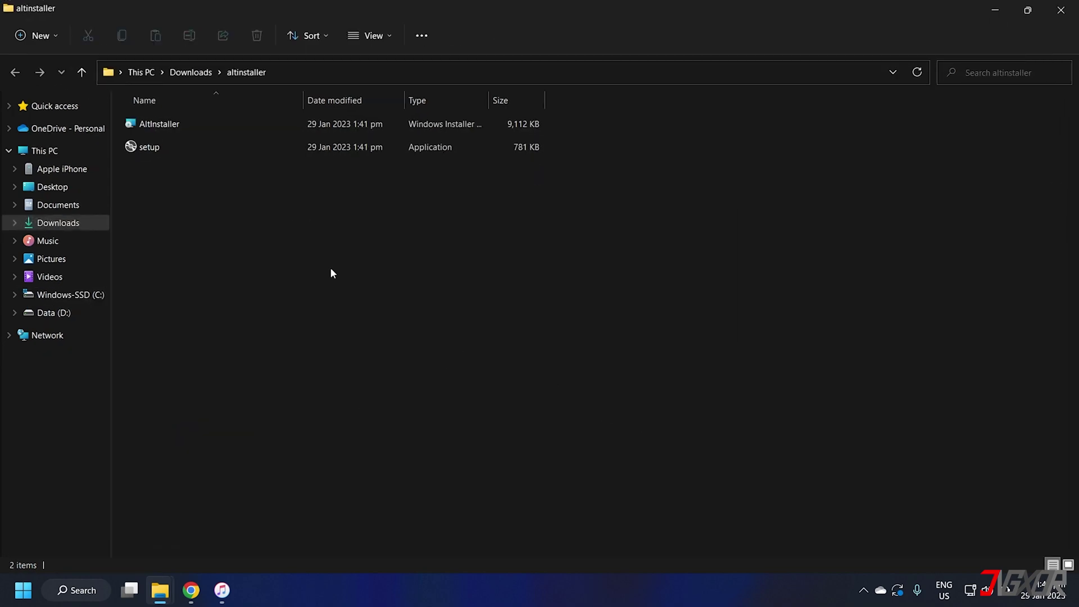
double_click(230, 149)
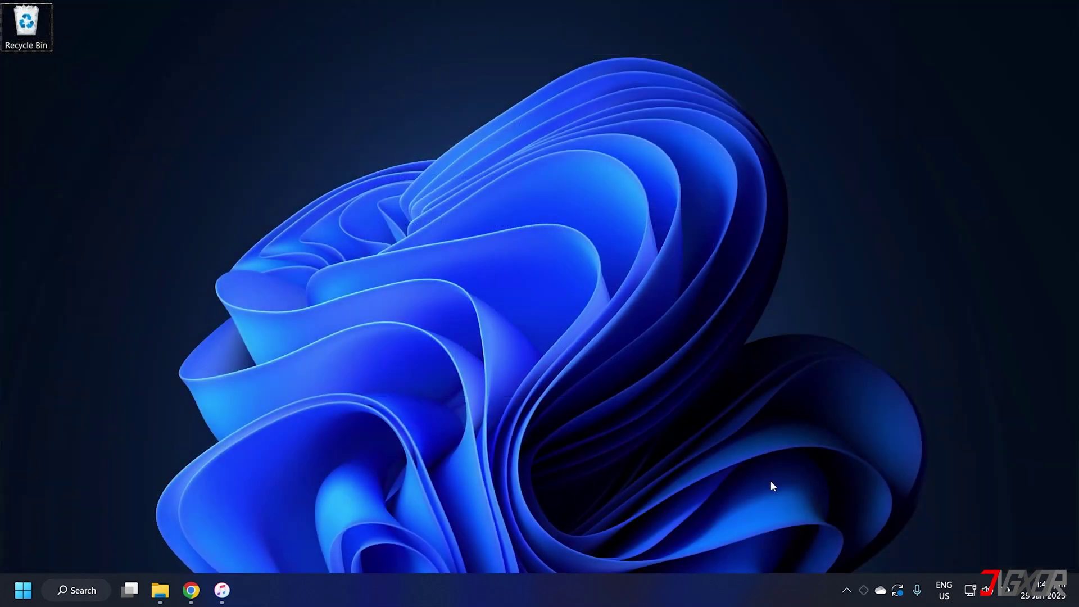
left_click(842, 596)
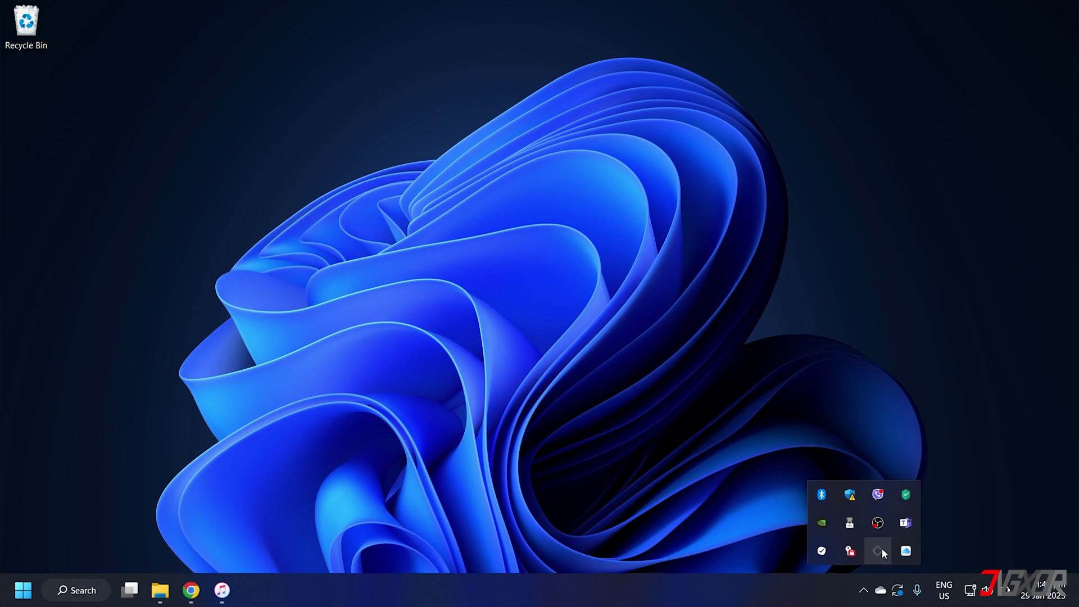
left_click(582, 404)
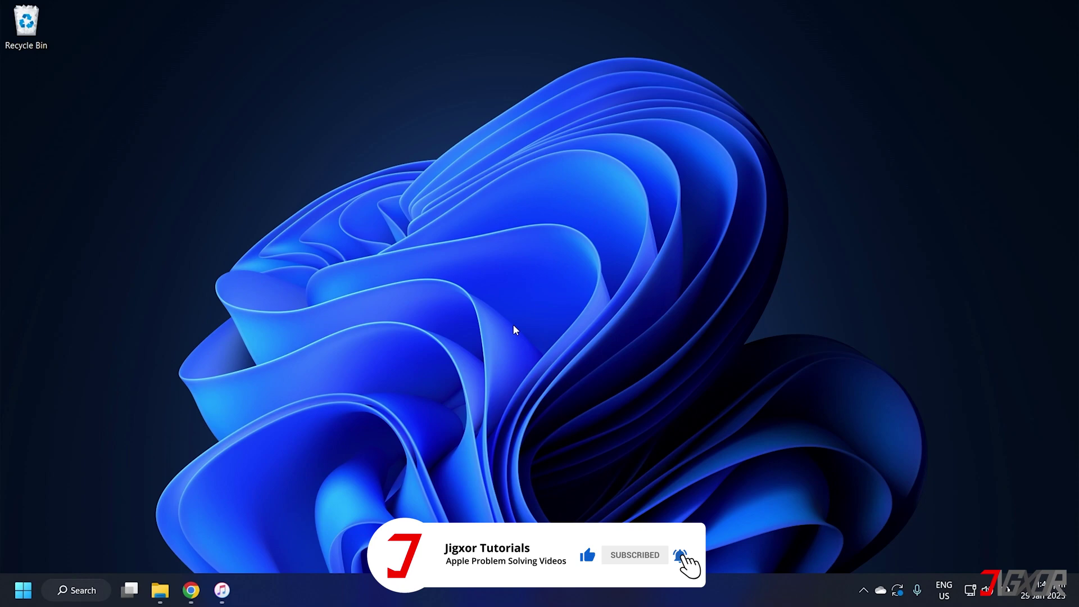
key("super")
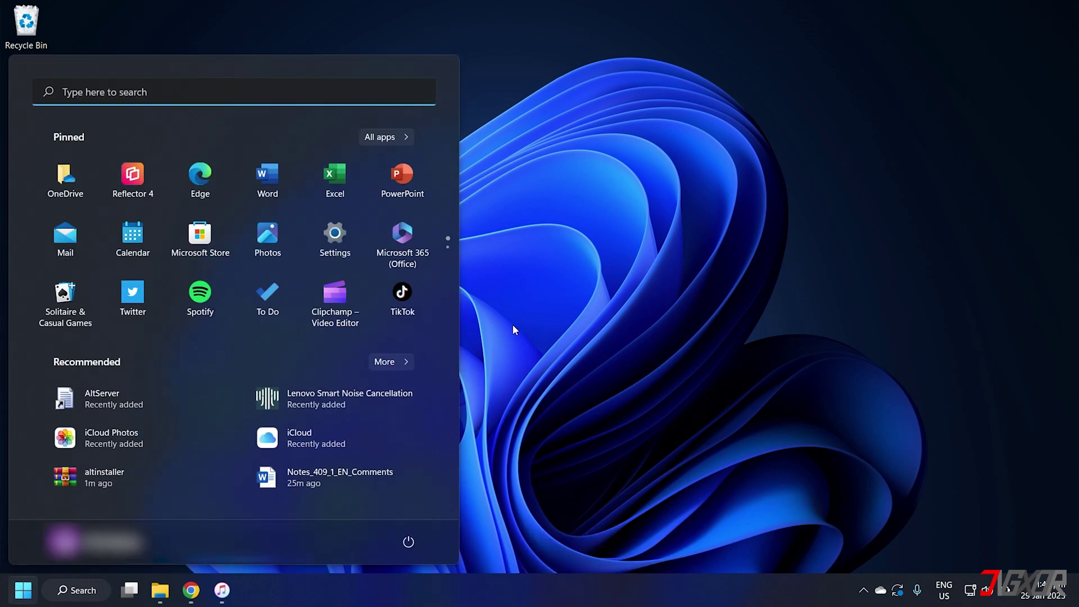
type("icloud")
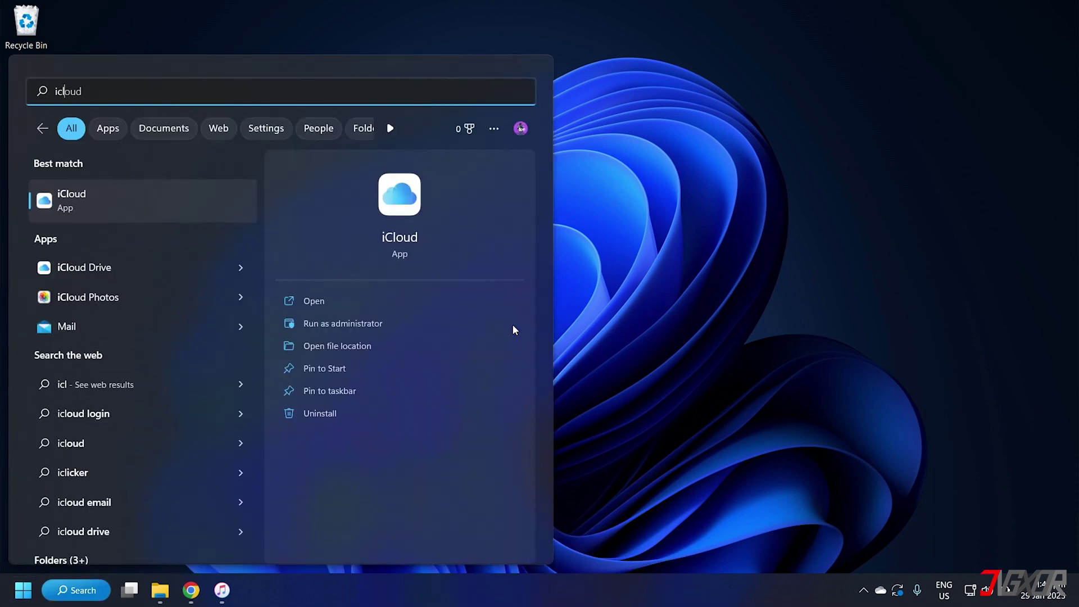
key("Return")
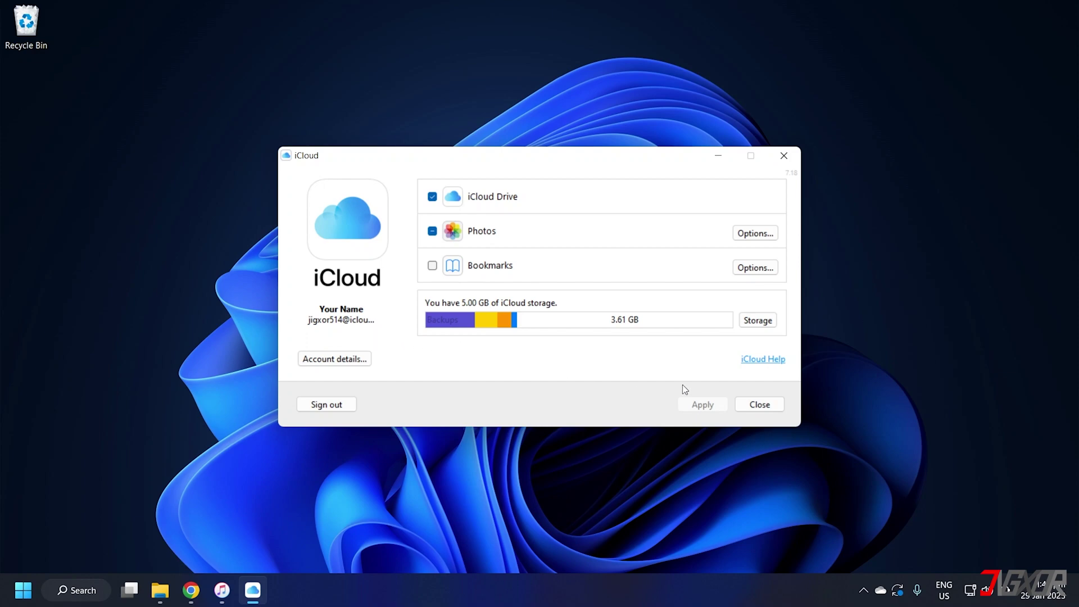
left_click(747, 405)
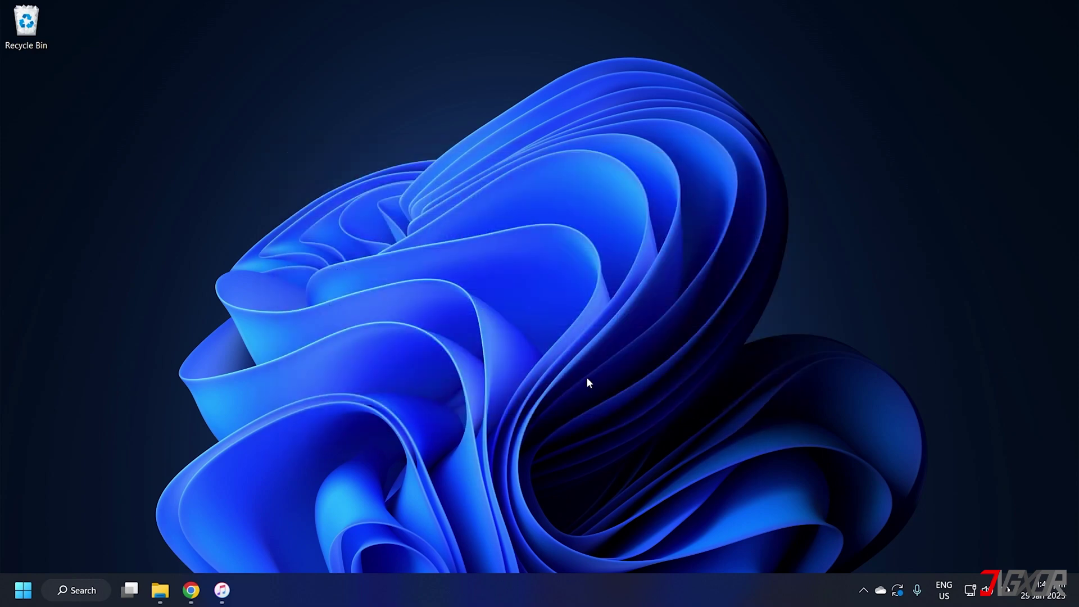
Check the iPhone summary in iTunes shows Wi-Fi syncing enabled, then return to the library.
left_click(222, 592)
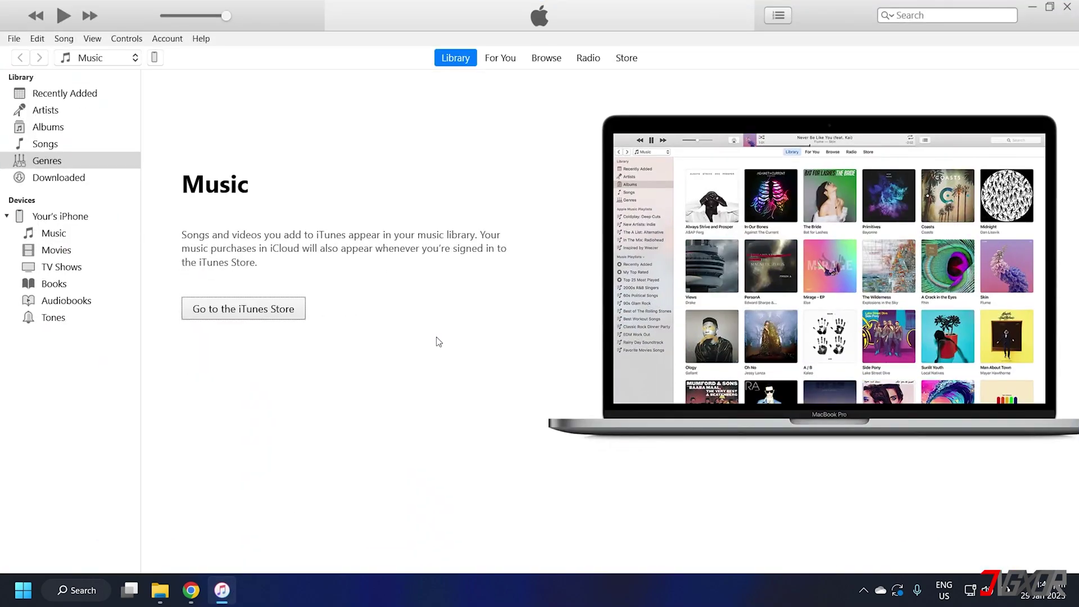
left_click(154, 61)
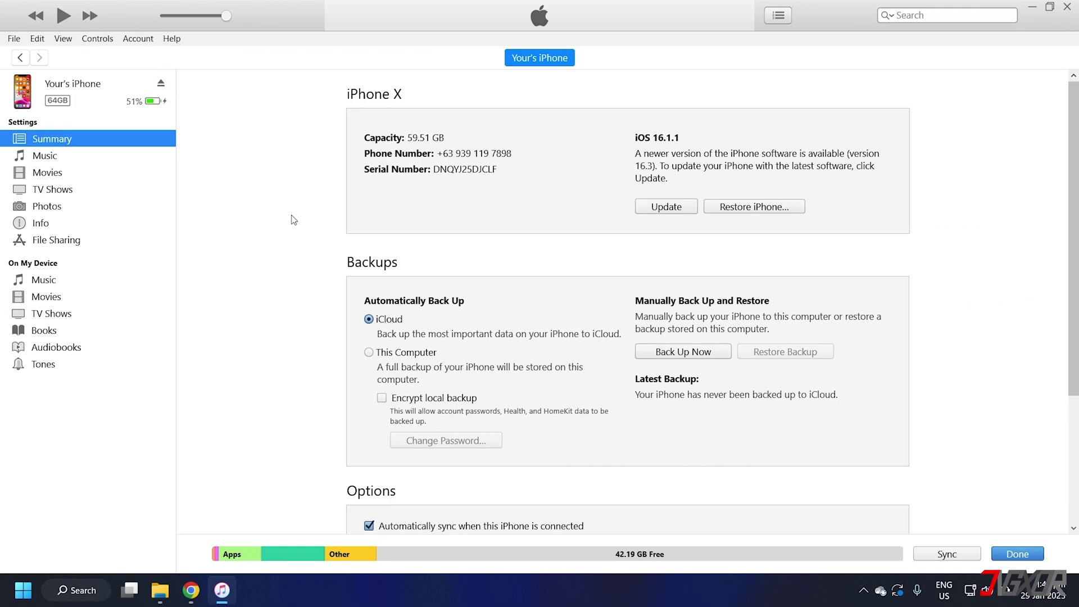
scroll(305, 253, "down", 2)
scroll(304, 253, "down", 1)
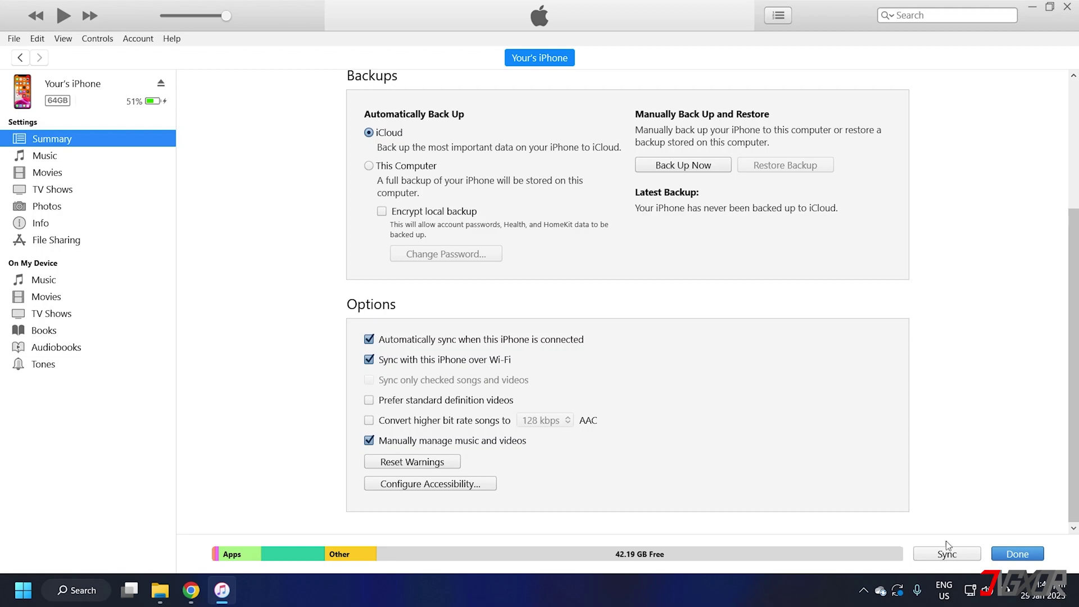
left_click(1018, 558)
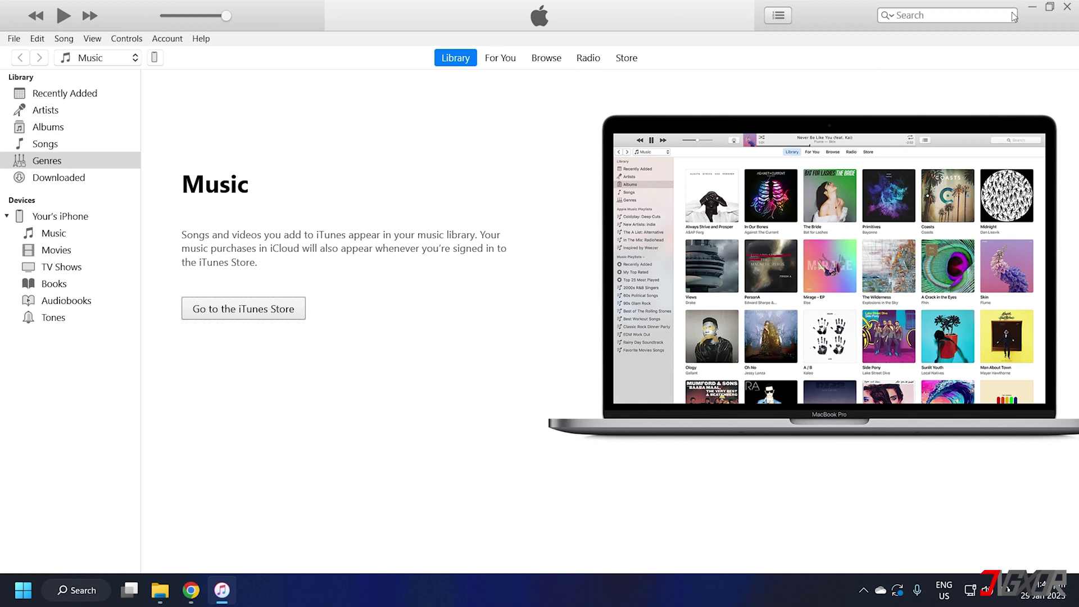
Install AltStore on the iPhone from the AltServer tray menu using the Apple ID credentials.
left_click(1032, 8)
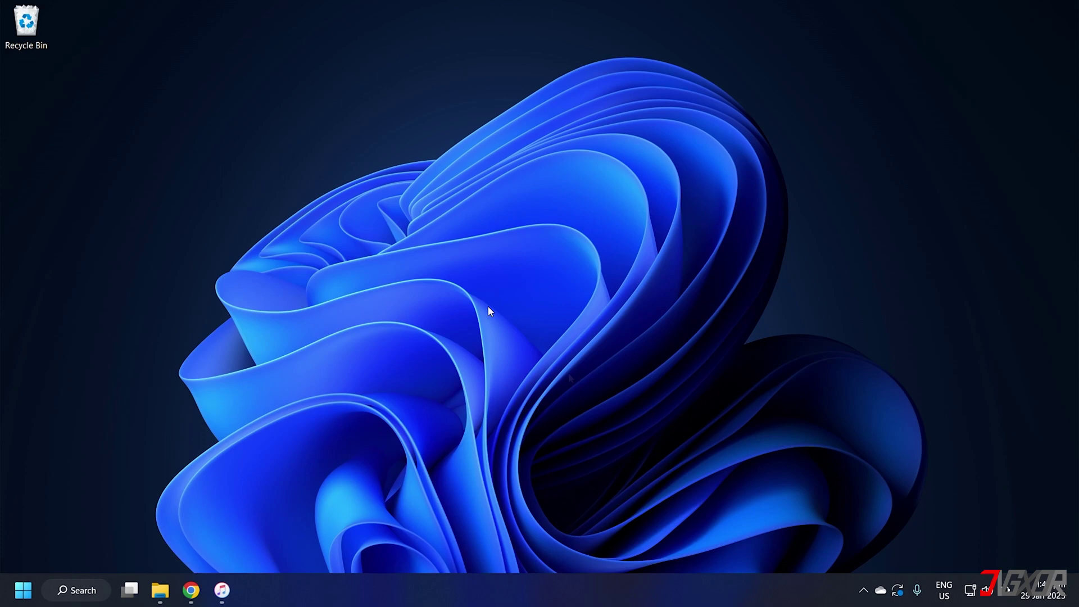
left_click(857, 595)
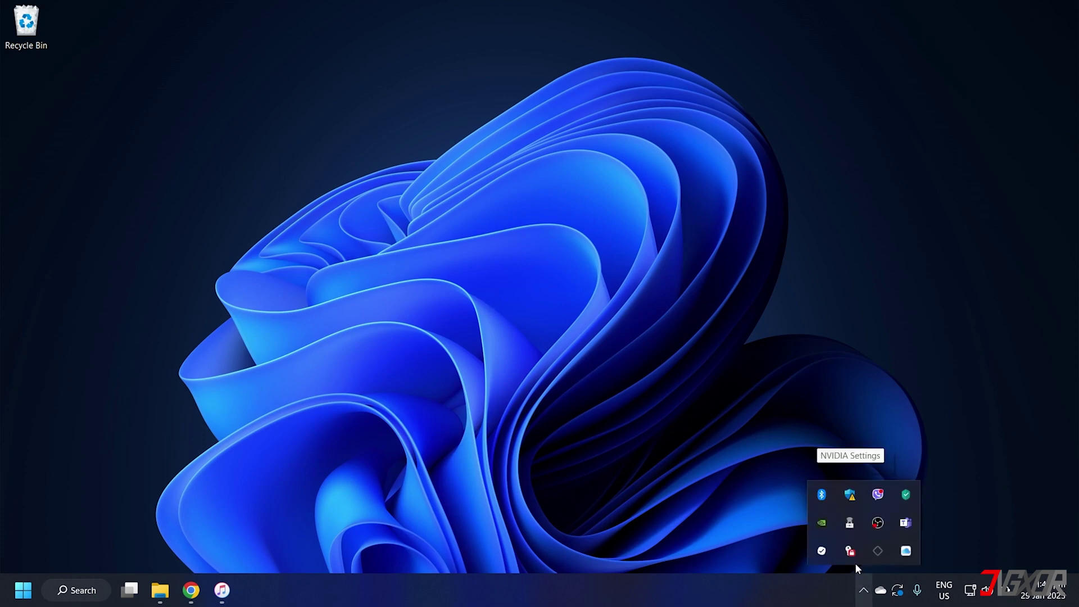
right_click(881, 550)
mouse_move(788, 498)
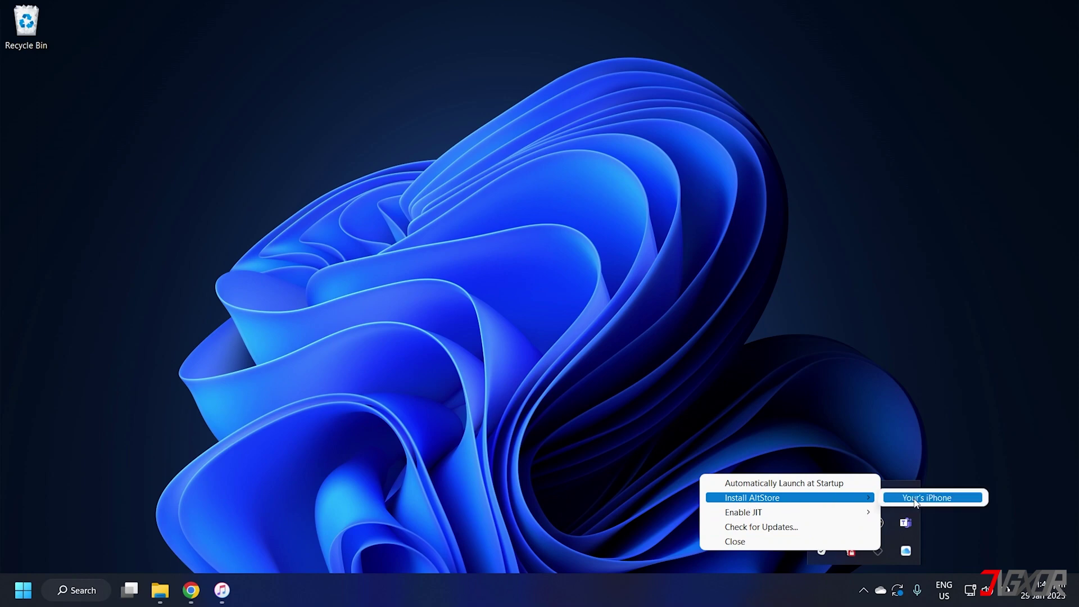
left_click(927, 498)
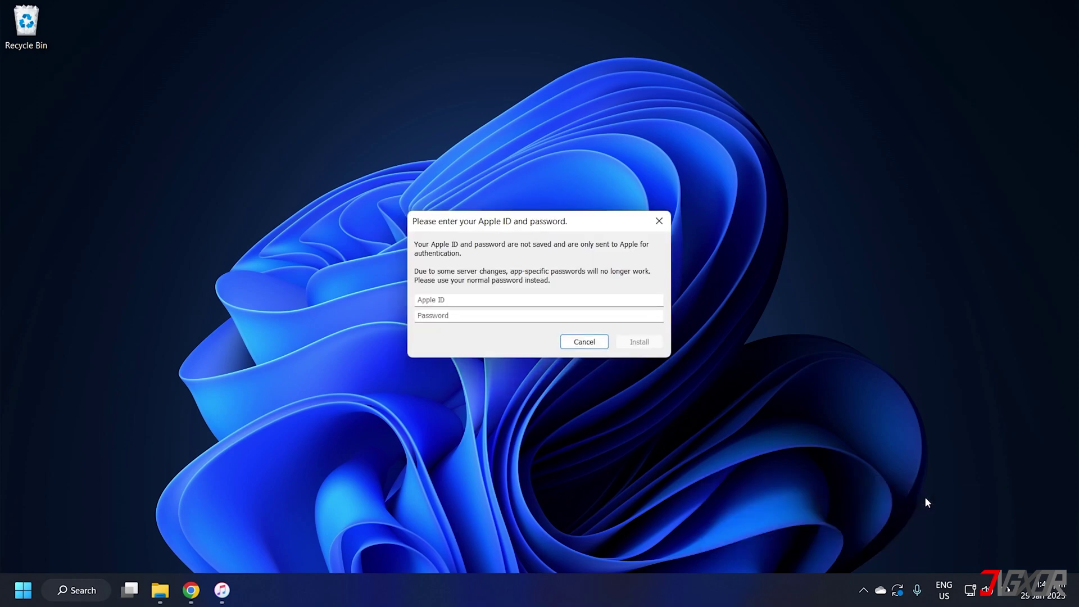
left_click(468, 300)
left_click(629, 346)
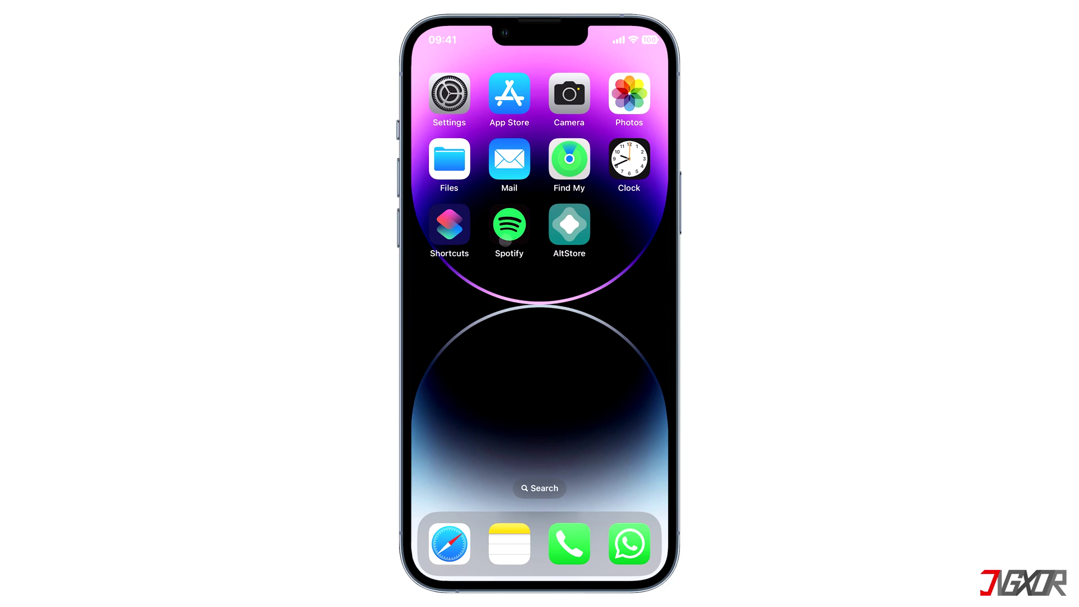
Trust the developer profile under General > VPN & Device Management, then go home.
left_click(450, 93)
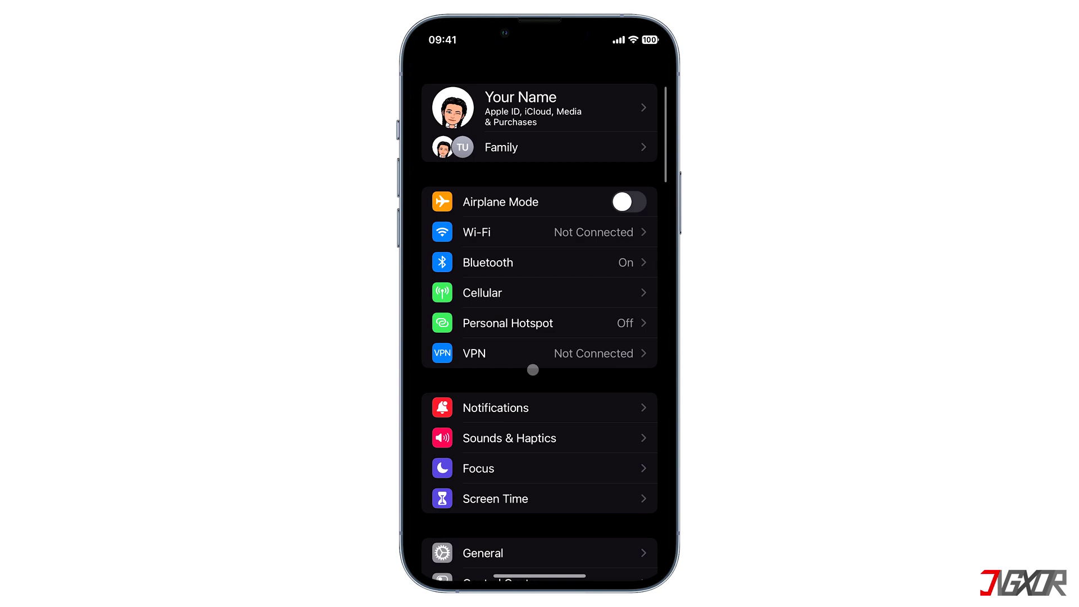
scroll(531, 369, "down", 5)
left_click(510, 354)
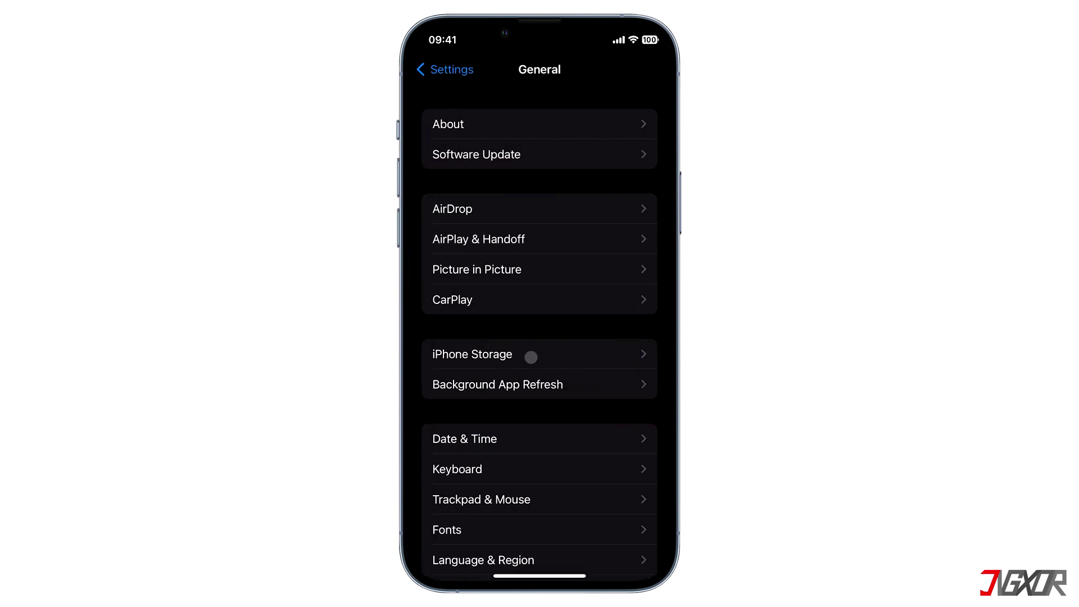
scroll(526, 405, "down", 5)
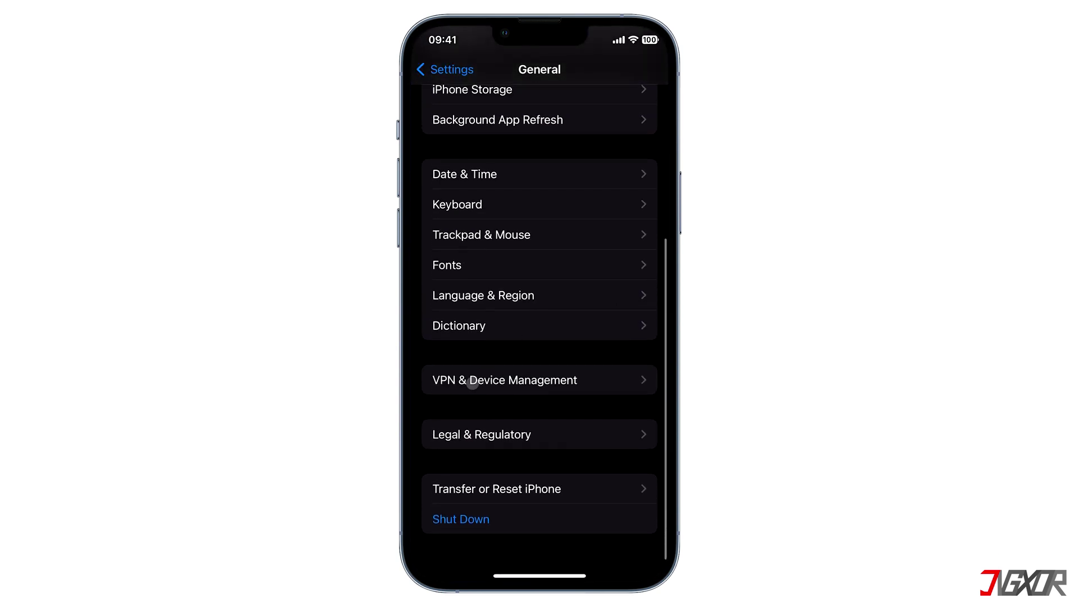
left_click(512, 378)
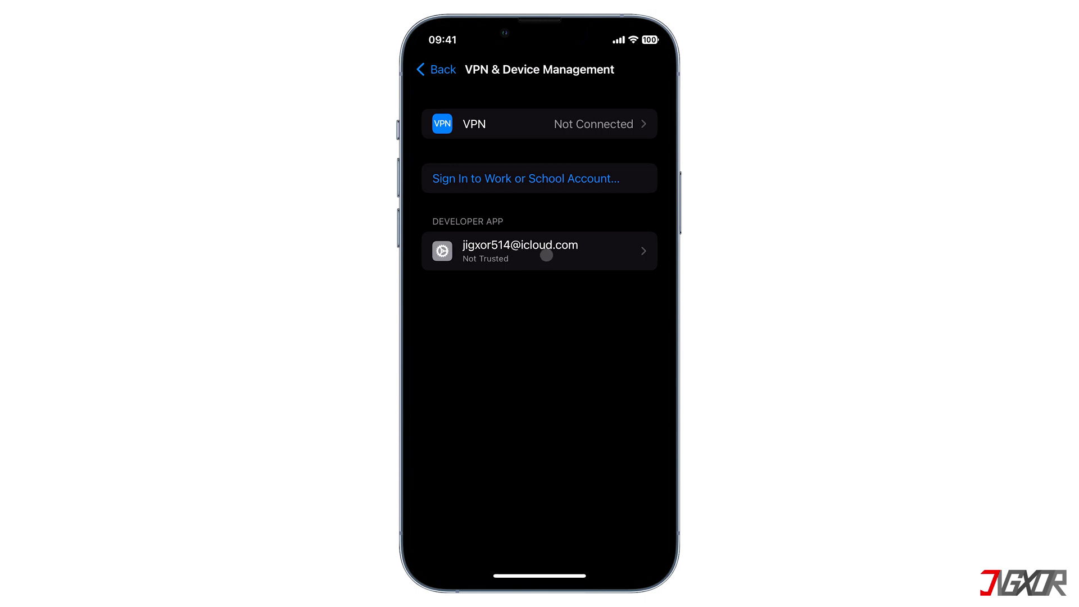
left_click(546, 253)
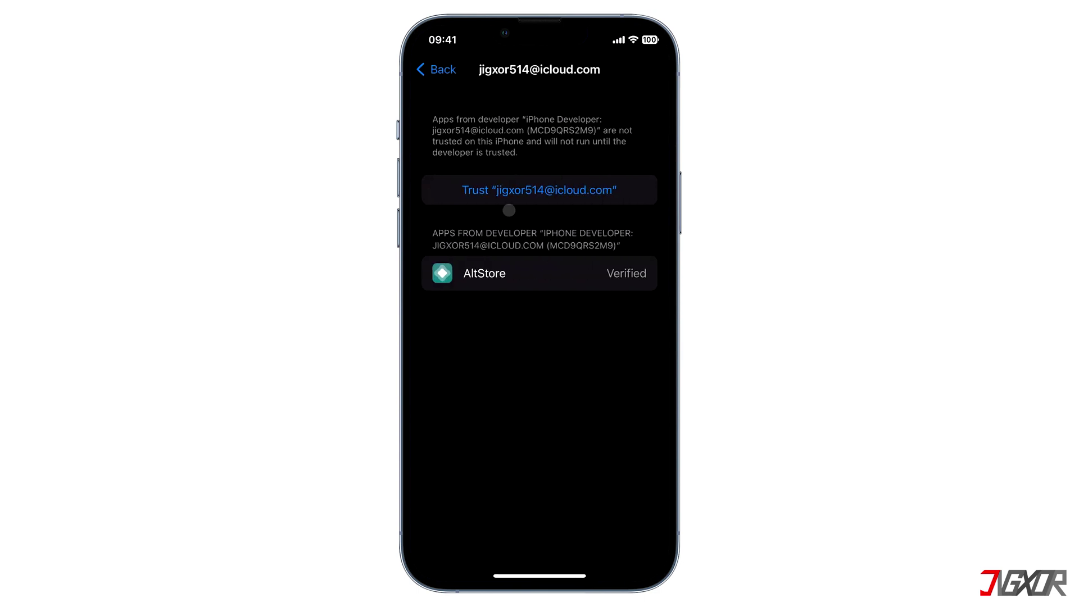
left_click(524, 191)
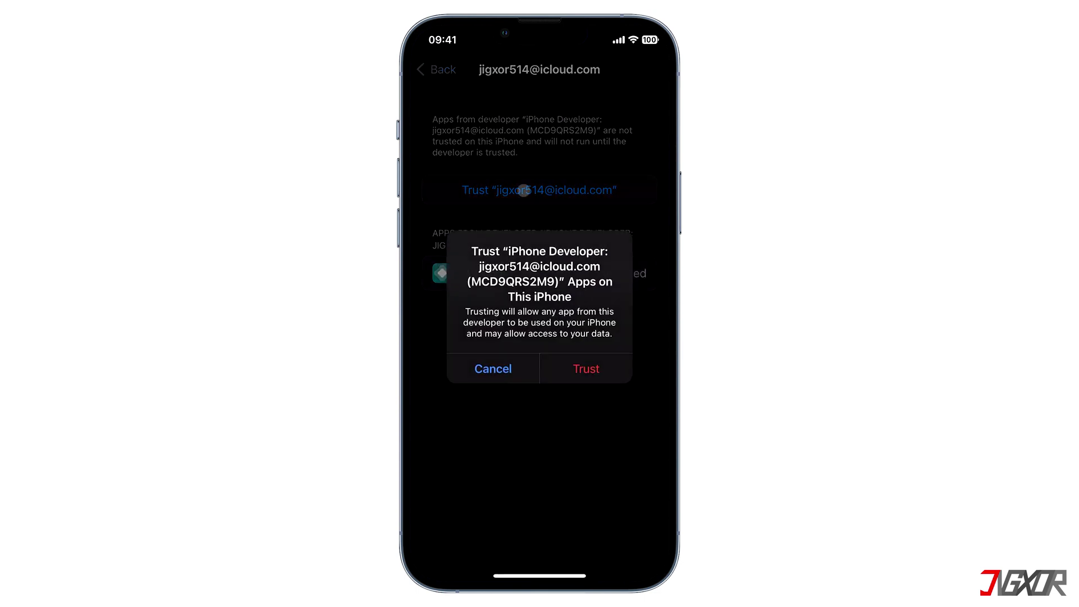
left_click(580, 368)
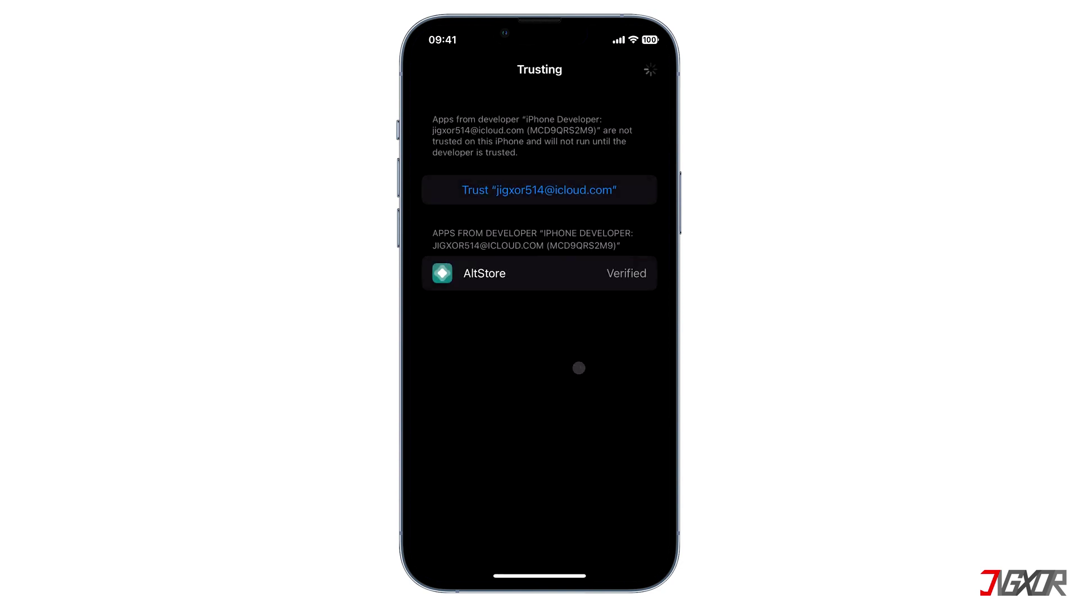
left_click_drag(525, 579, 539, 373)
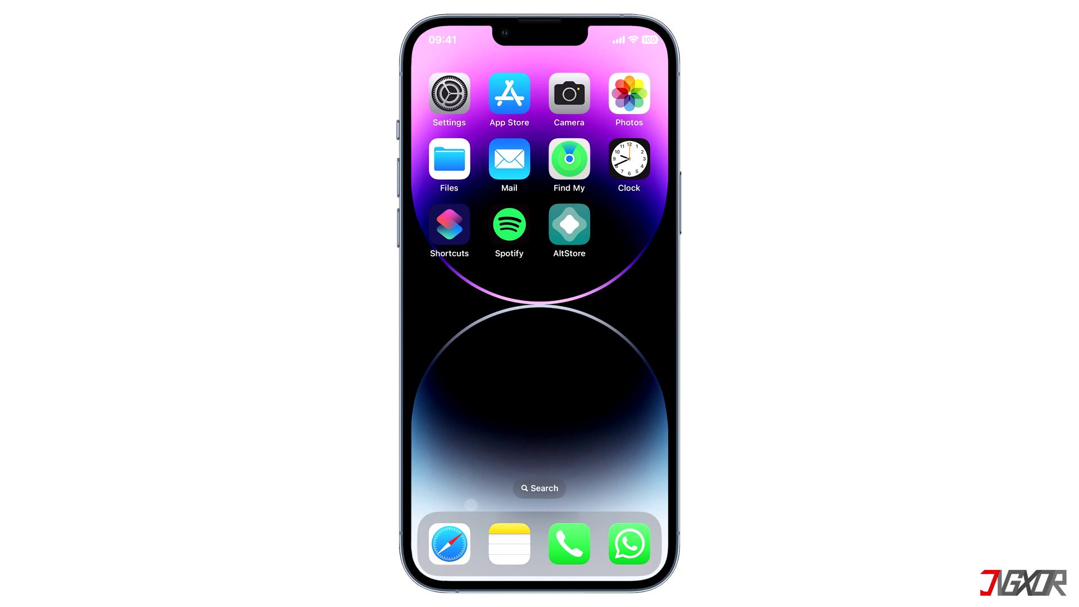
Download the Dynamic Cow IPA from its zeus.me page in Safari.
left_click(448, 544)
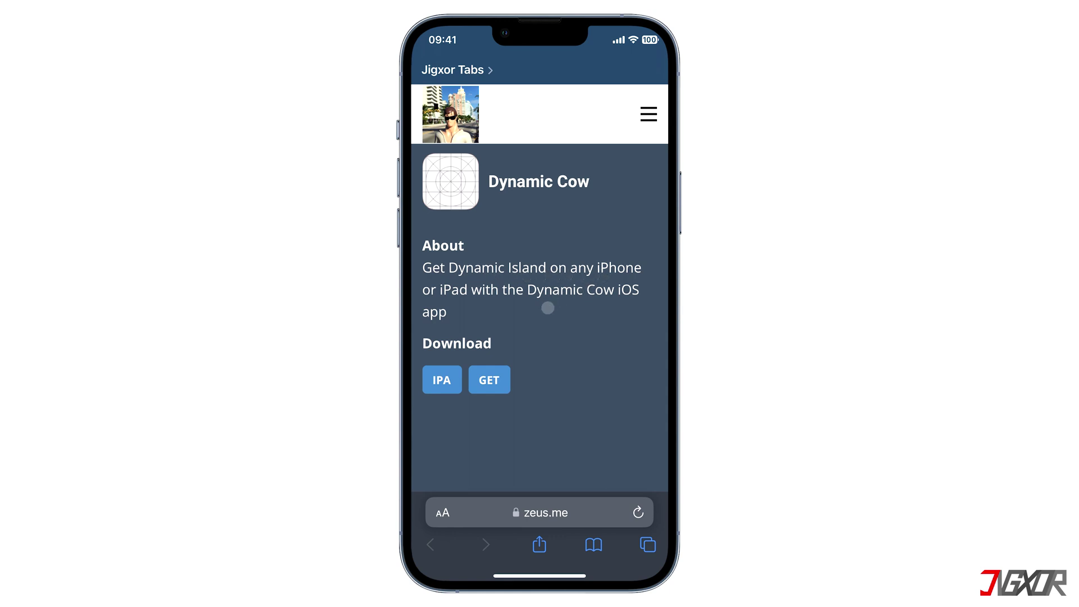
left_click(440, 380)
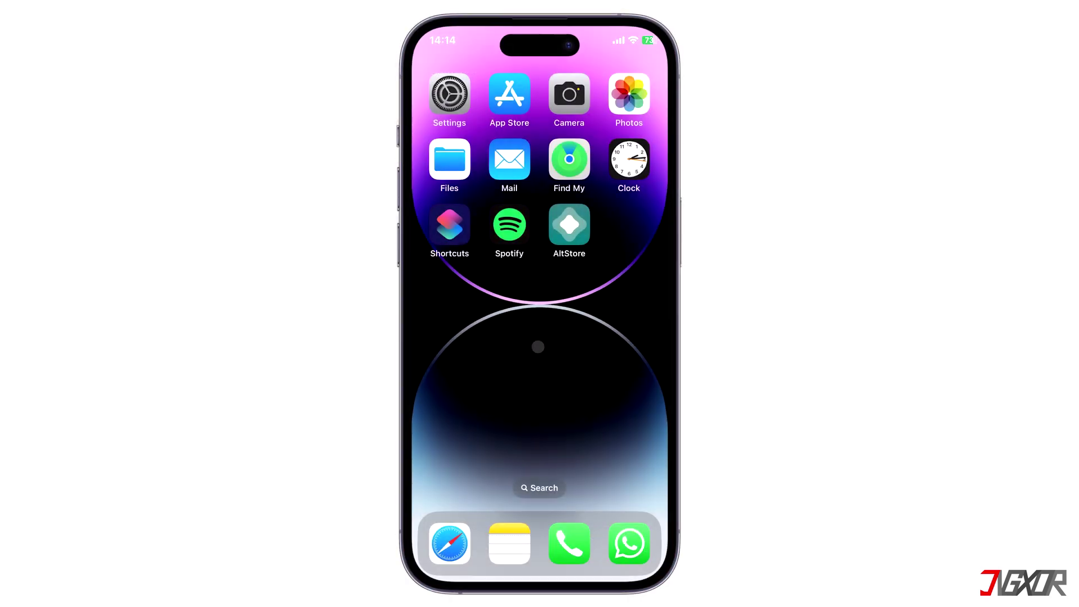
In AltStore's My Apps, add dynamiccow.ipa from a file.
left_click(559, 230)
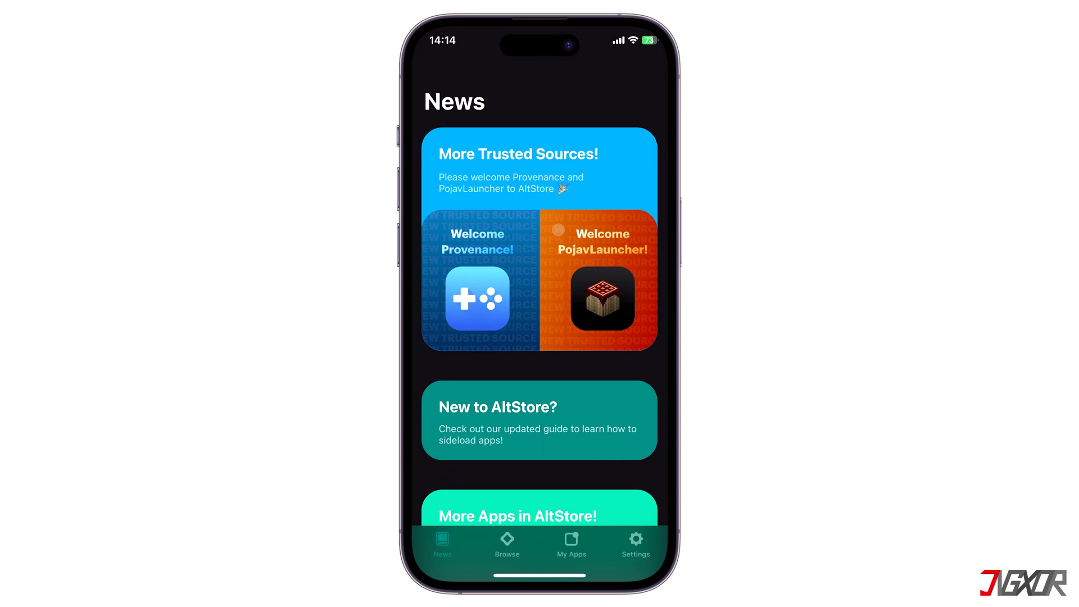
left_click(567, 547)
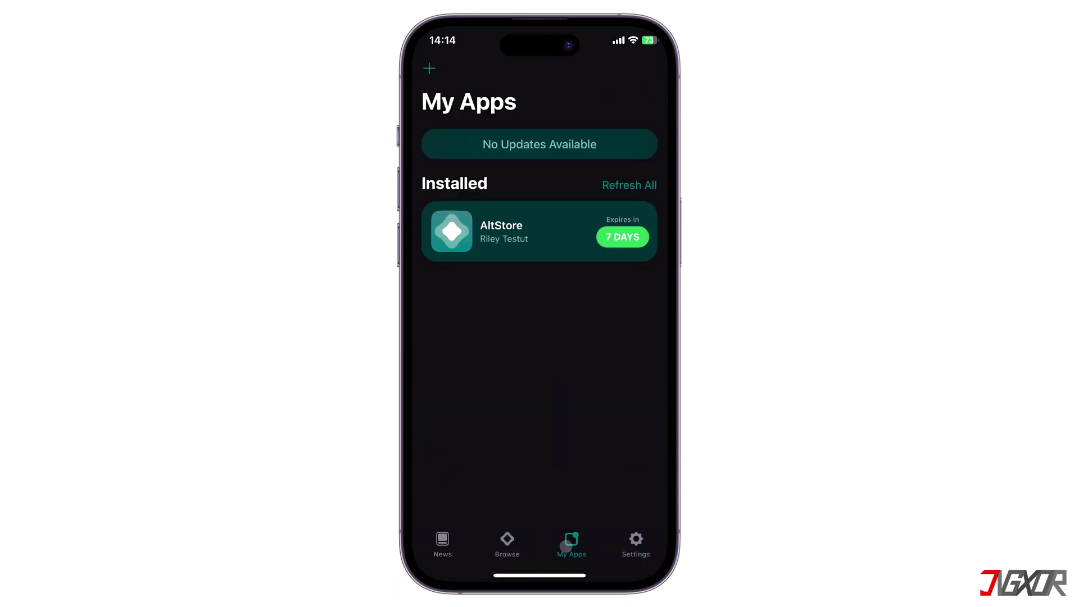
left_click(428, 69)
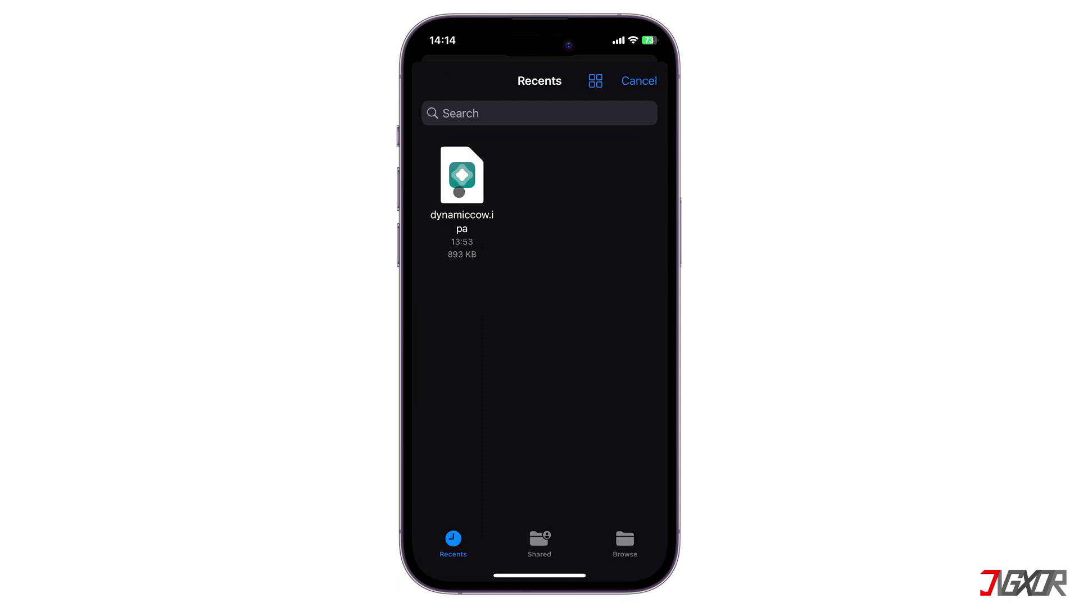
left_click(458, 192)
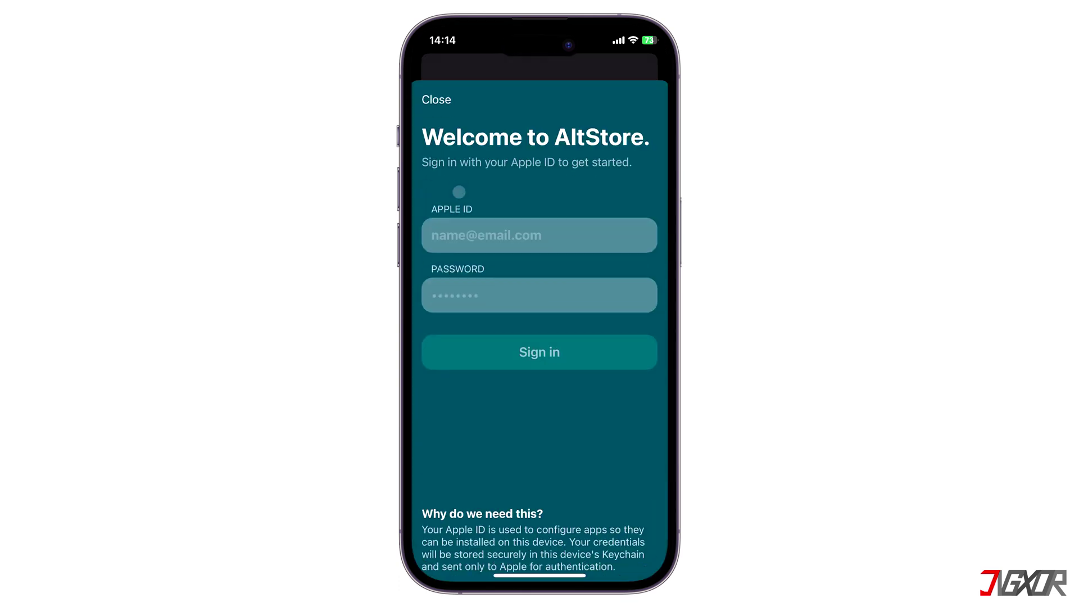
Sign in with the Apple ID, dismiss the overview, and return home.
left_click(477, 267)
key("ctrl+v")
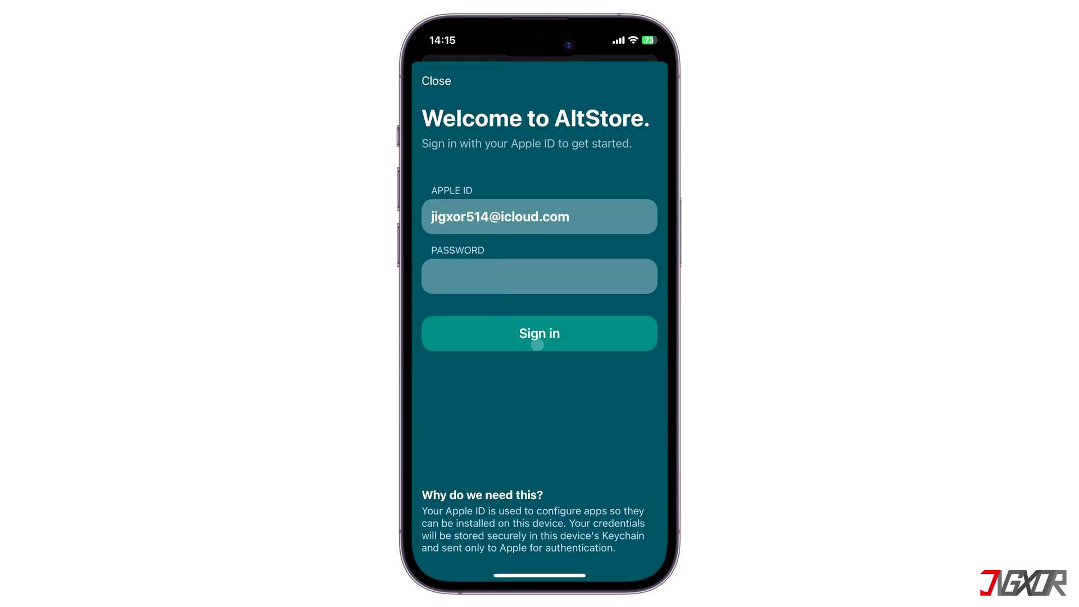
left_click(537, 344)
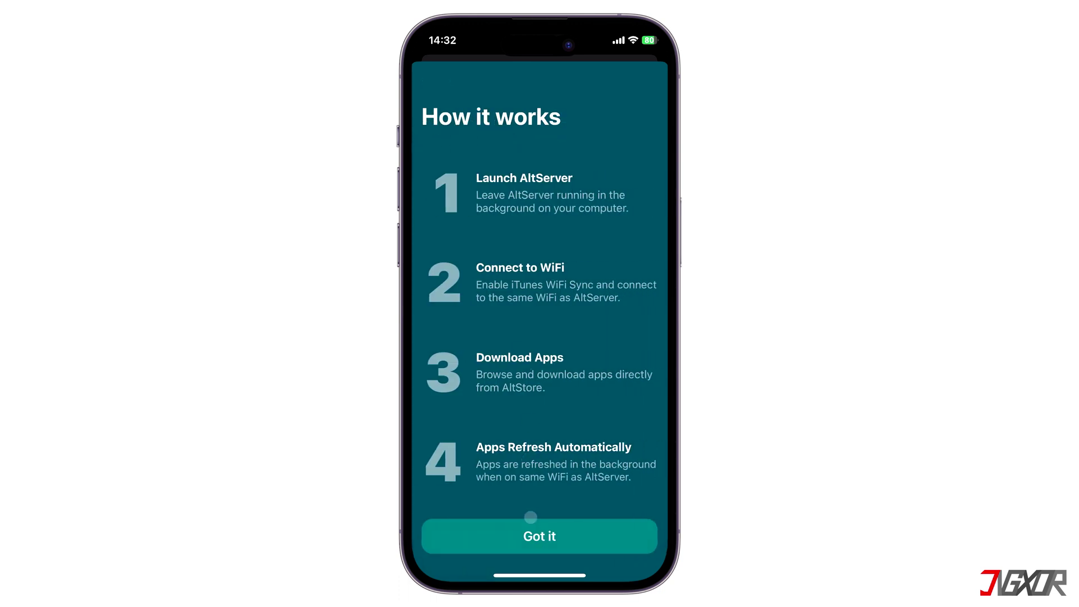
left_click(533, 534)
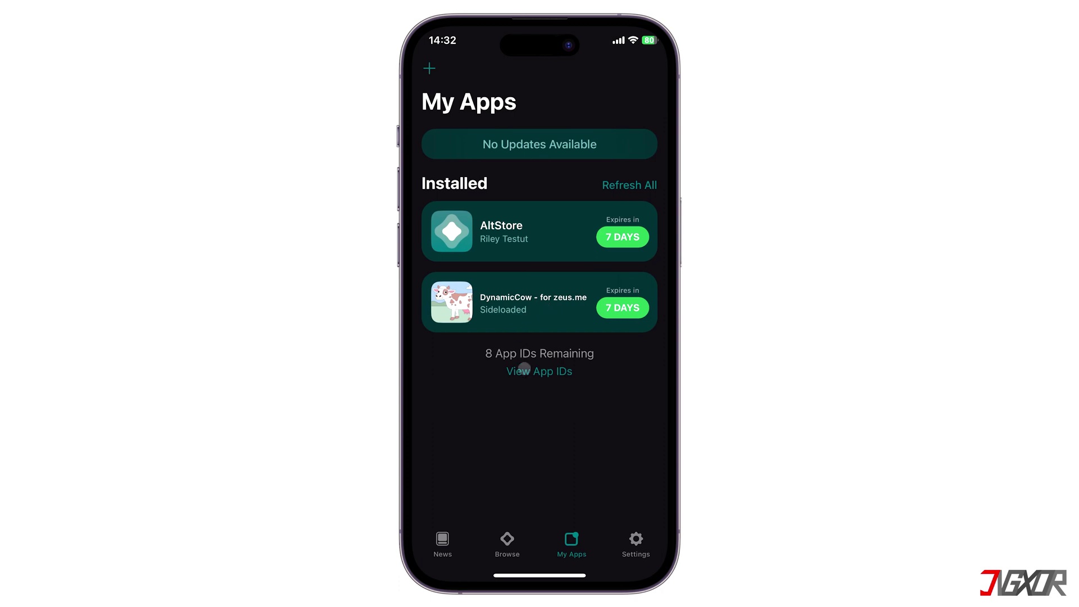
left_click_drag(546, 575, 544, 379)
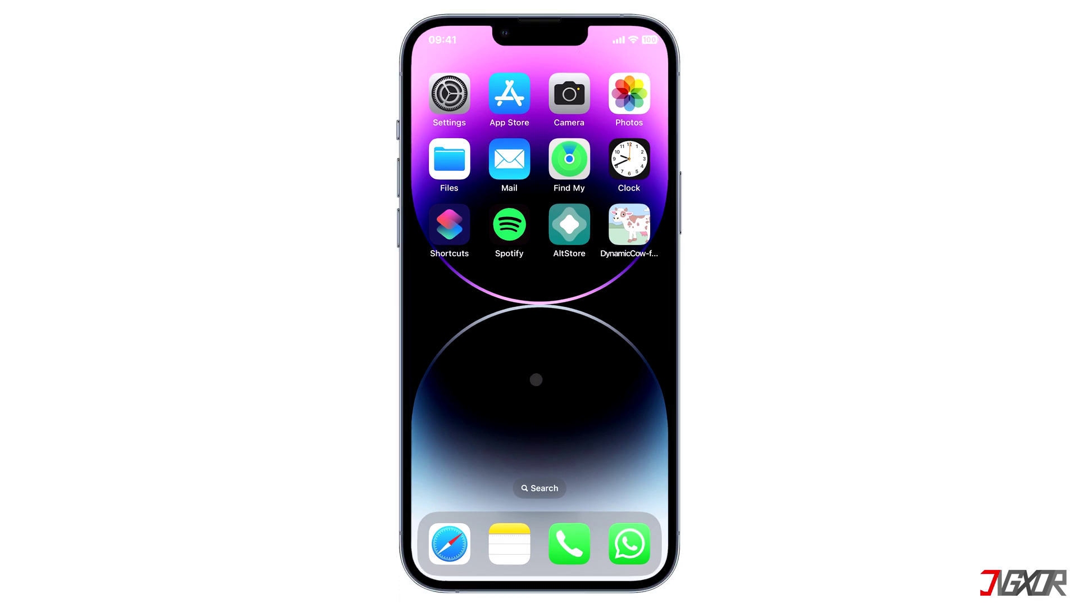
Select the iPhone 14 Pro Max layout in DynamicCow and enable it.
left_click(632, 225)
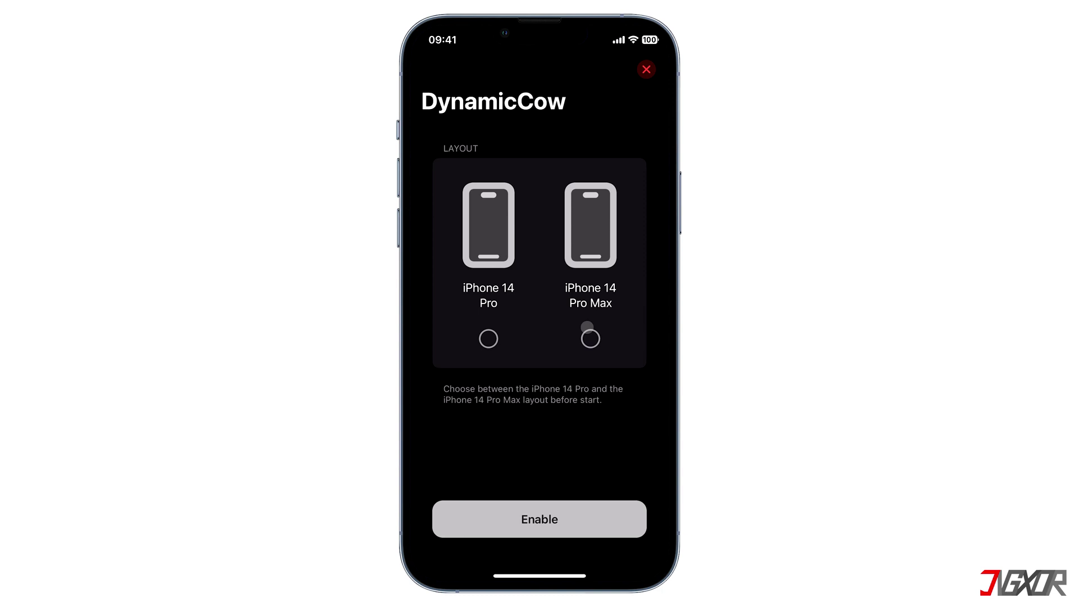
left_click(590, 338)
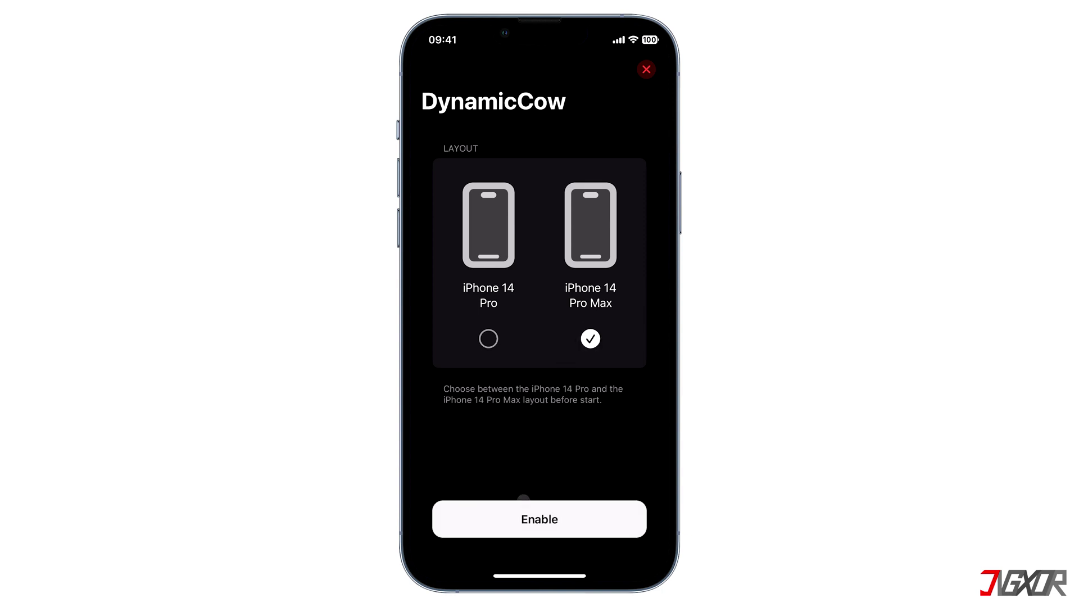
left_click(525, 523)
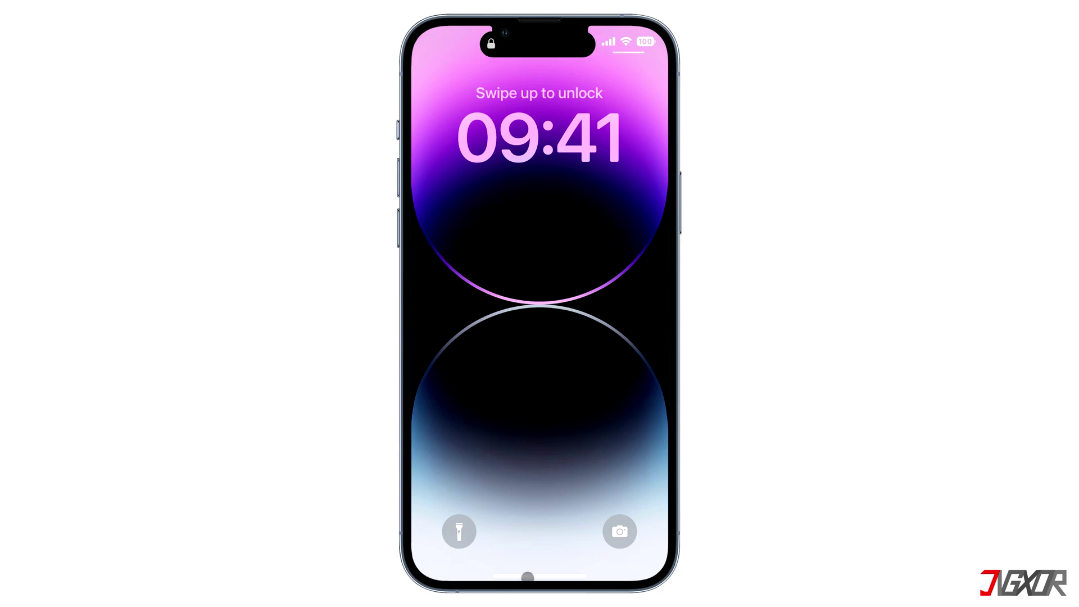
Swipe up on the lock screen to unlock with Face ID.
left_click_drag(528, 578, 562, 367)
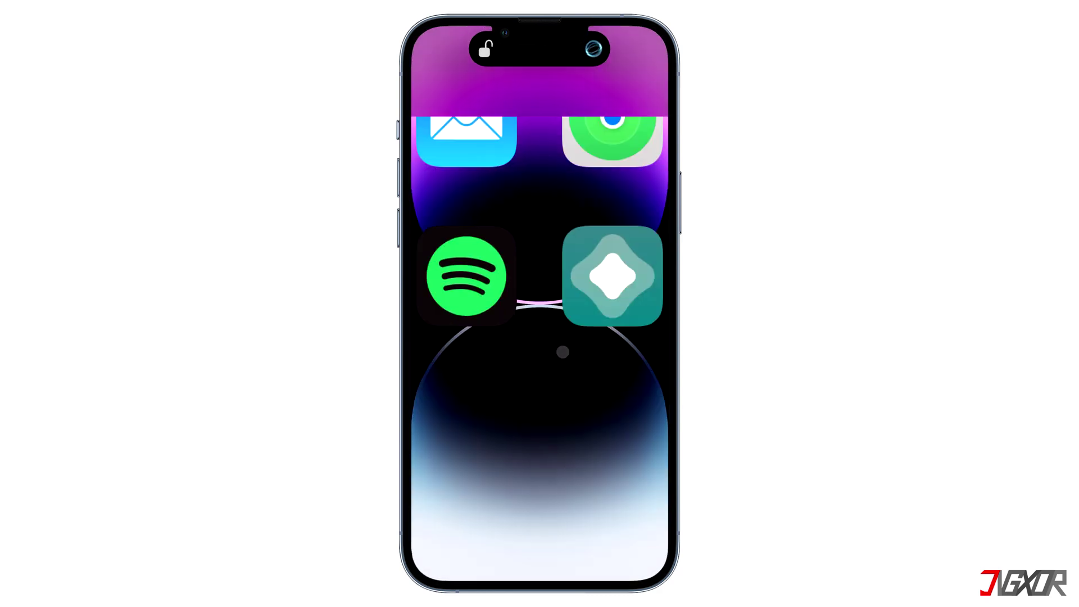